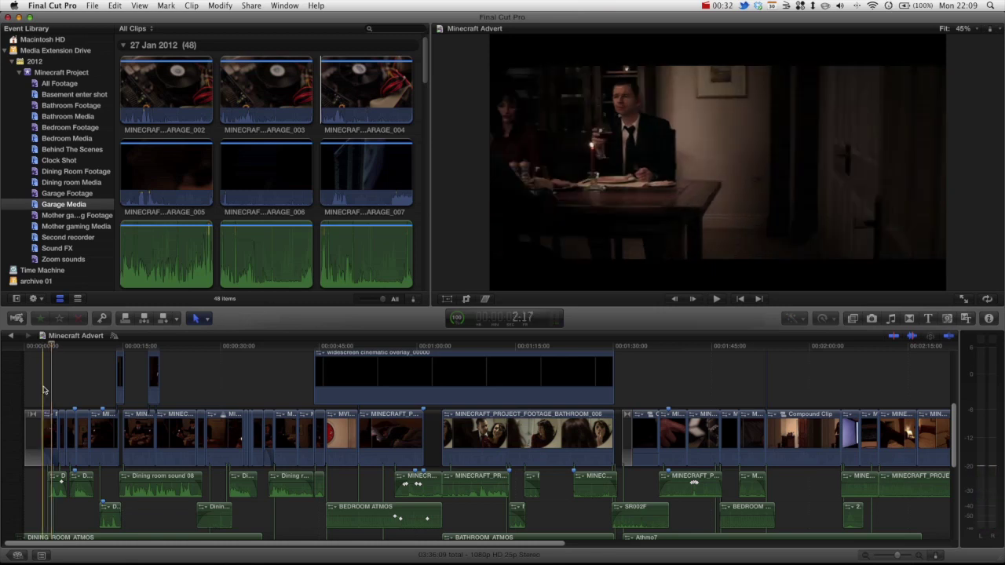
Step: Play the dinner-table dialogue from 2:17 twice to review its audio
key(space)
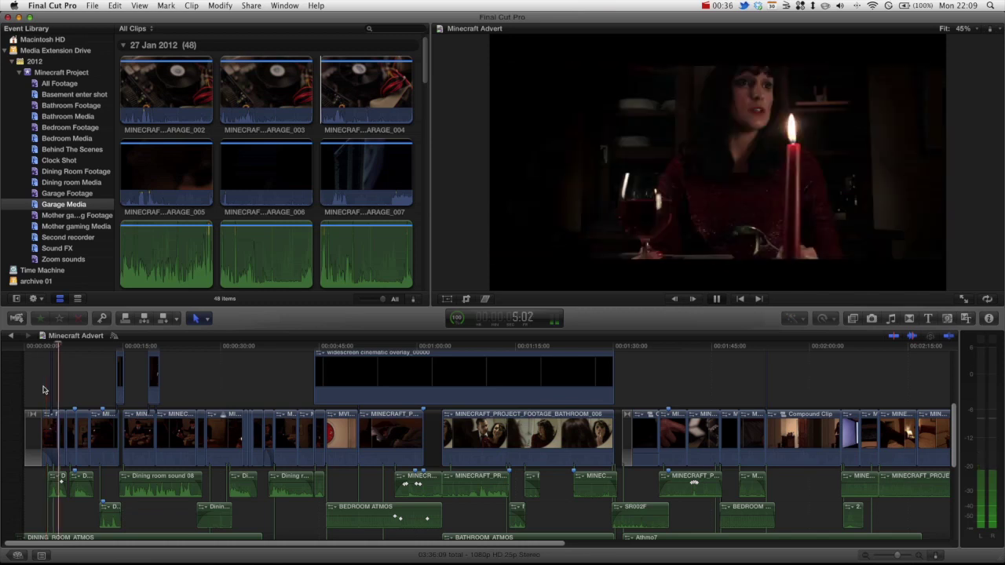
key(XF86AudioRaiseVolume)
click(49, 385)
click(41, 358)
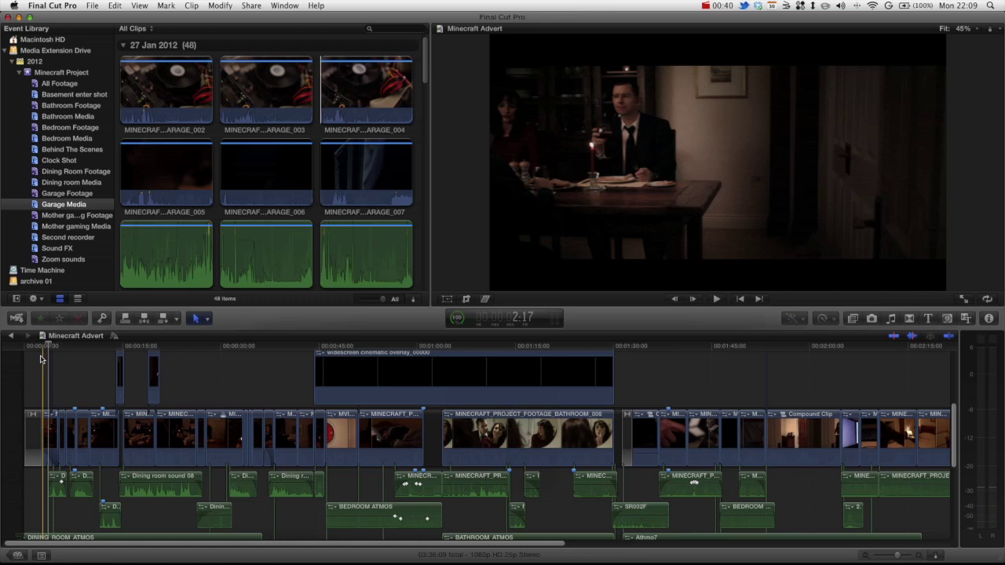
key(space)
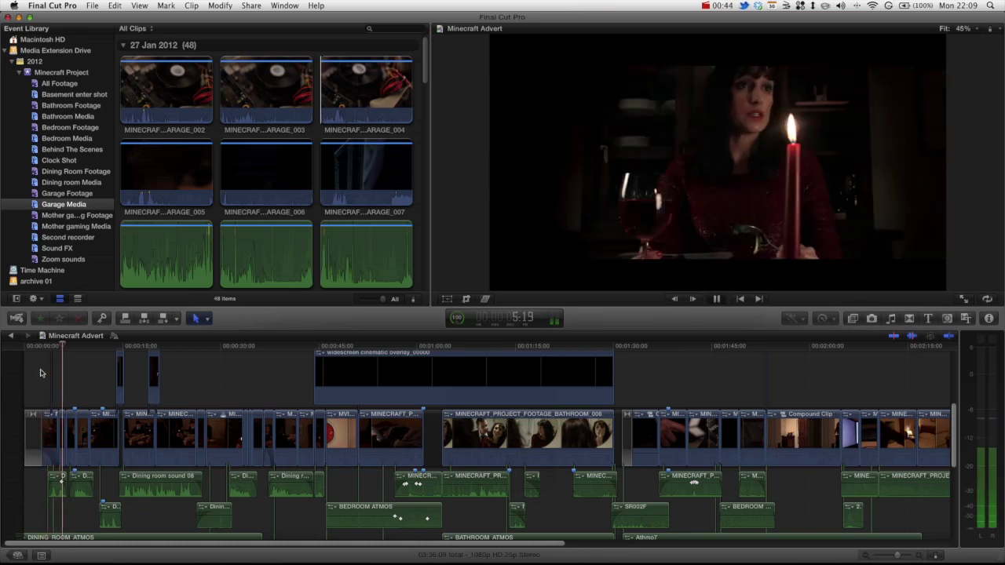
key(space)
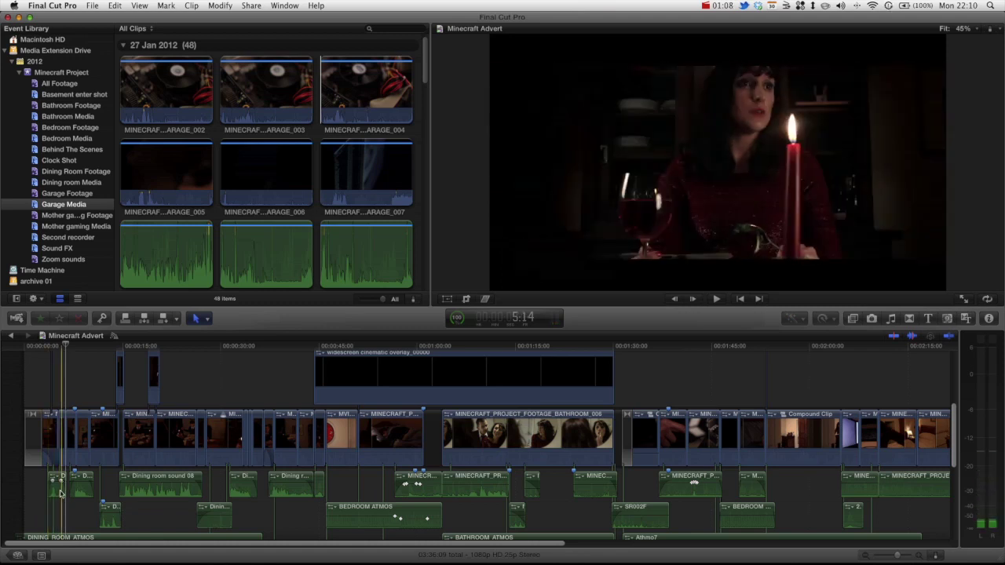
Step: Delete Brightness from Dining room sound 13 in the Audio inspector, leaving Equalization on Custom
click(59, 490)
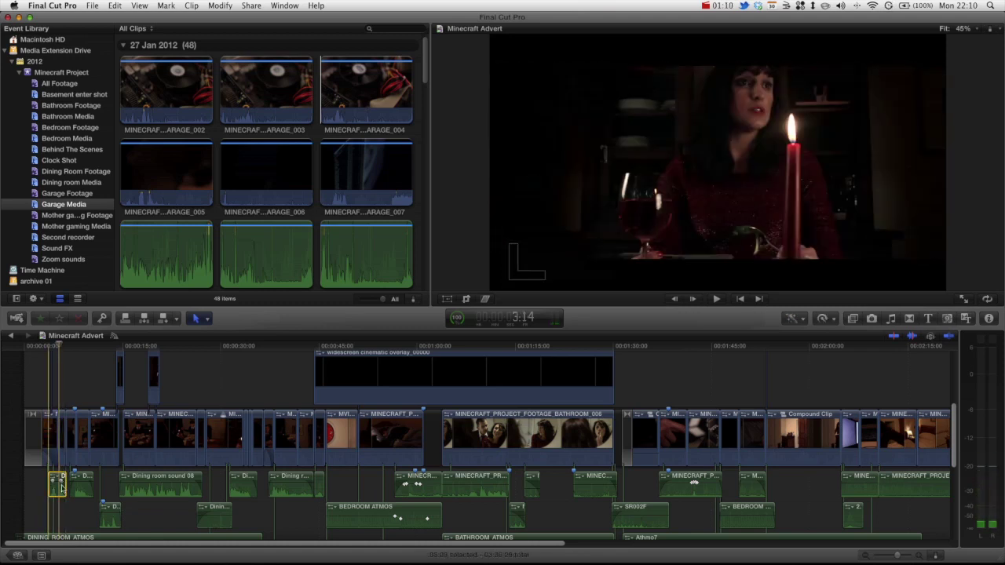
click(988, 319)
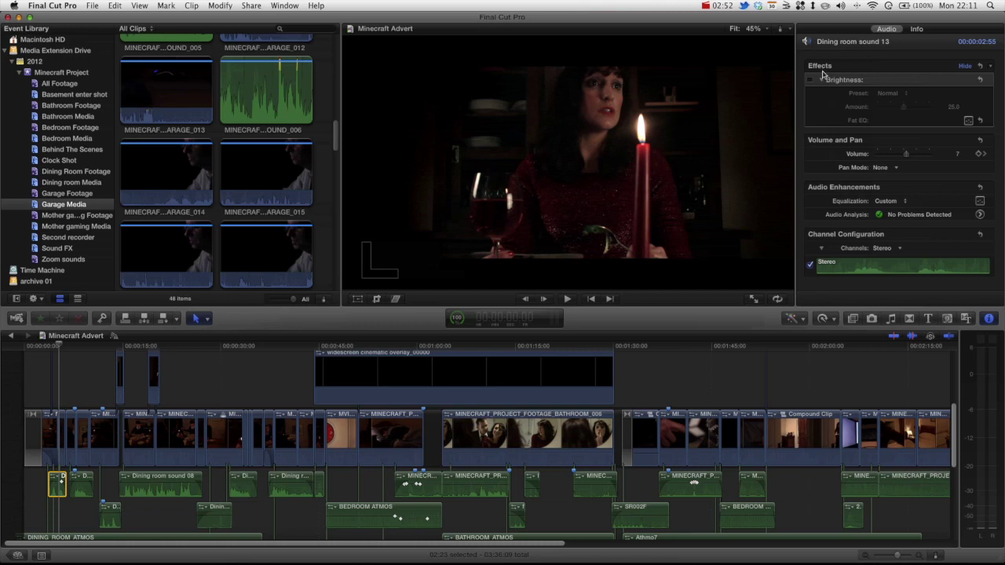
key(m)
key(Delete)
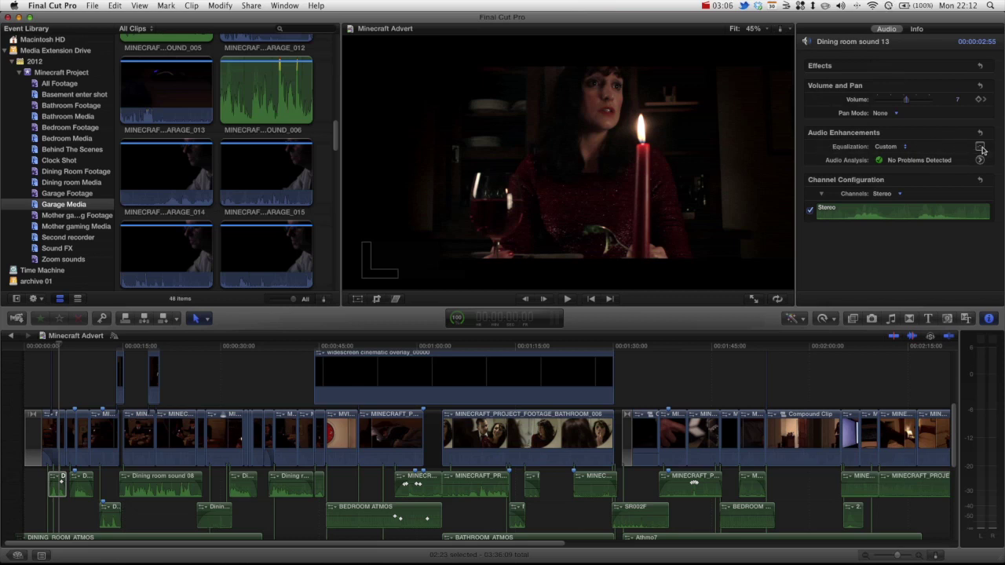
click(888, 147)
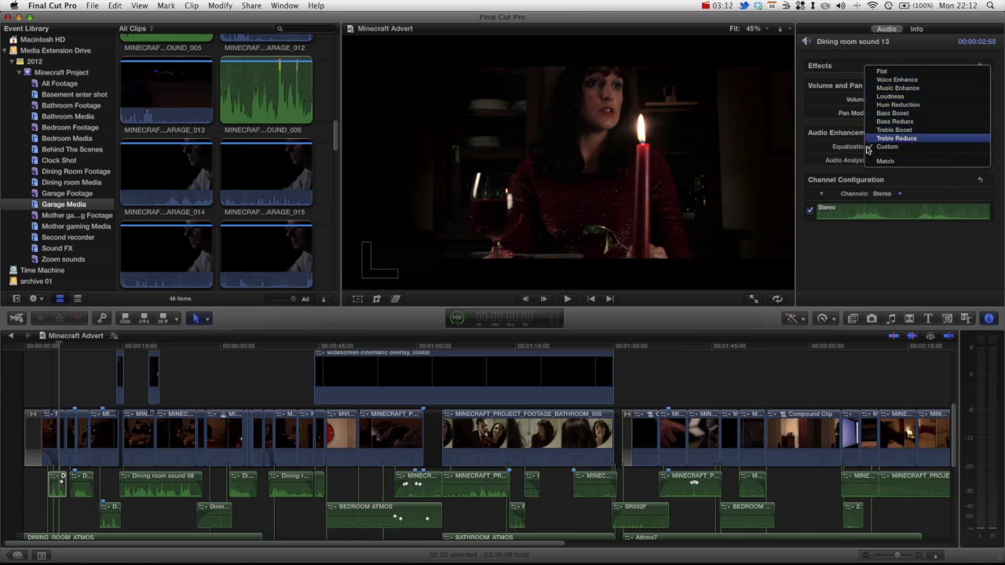
click(827, 151)
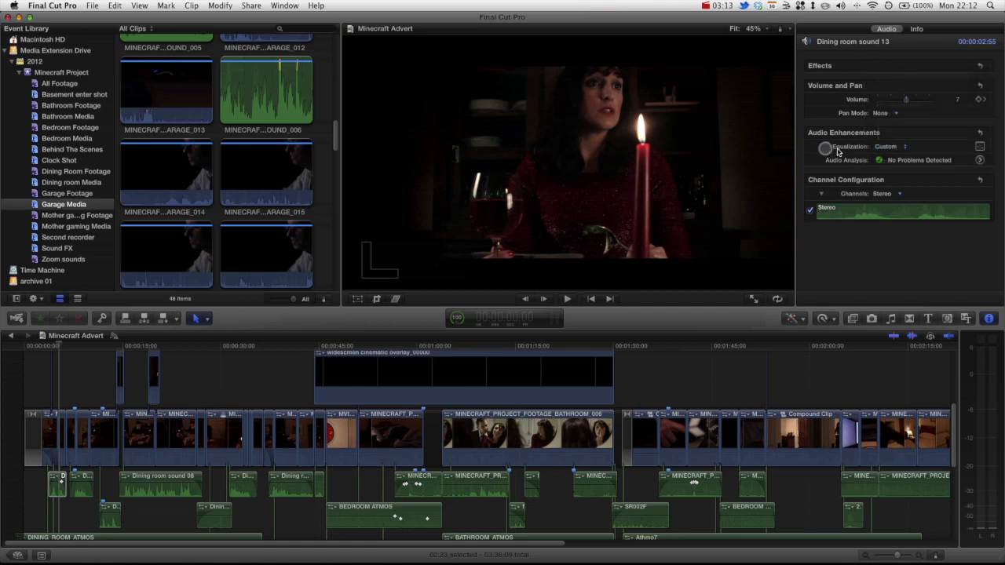
Step: In the graphic EQ, boost 32Hz to about +10 dB, 64Hz to 4.6 dB and 16kHz to about 9 dB
click(979, 148)
drag(316, 80, 390, 102)
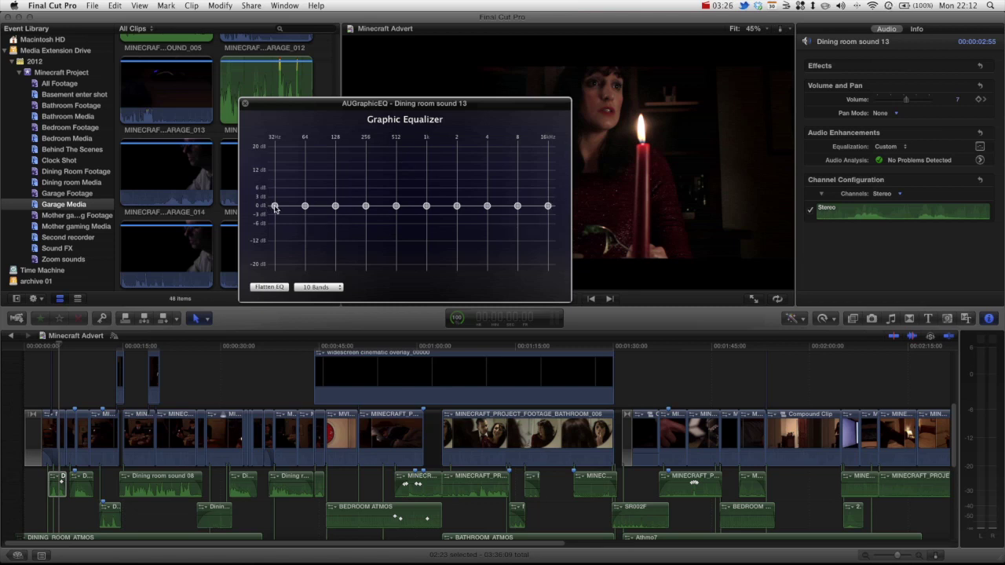
drag(275, 208, 306, 206)
drag(549, 207, 487, 200)
drag(273, 208, 275, 175)
drag(306, 206, 335, 200)
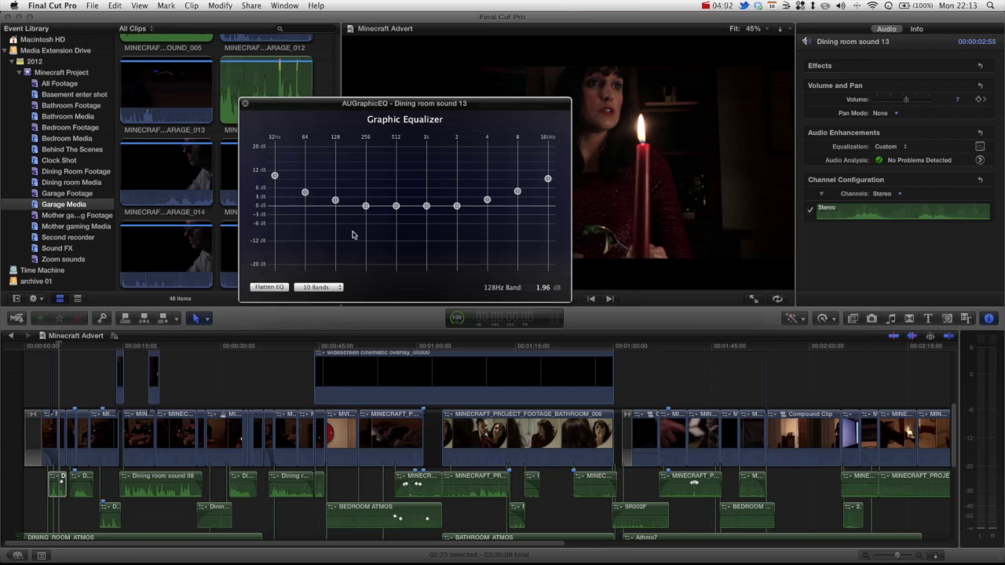
Step: Switch the equalizer to 31 bands and then back to 10 bands
click(335, 288)
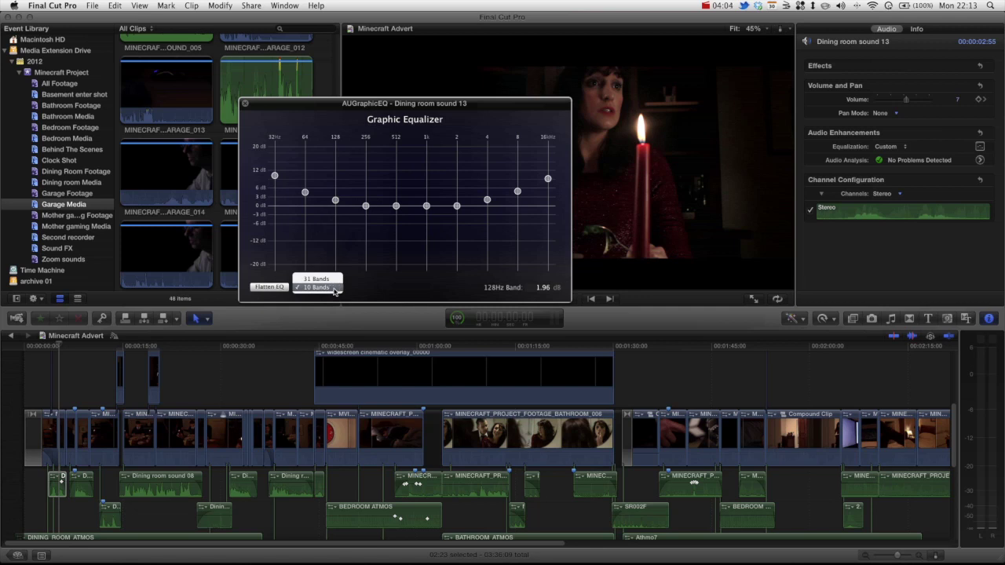
click(327, 279)
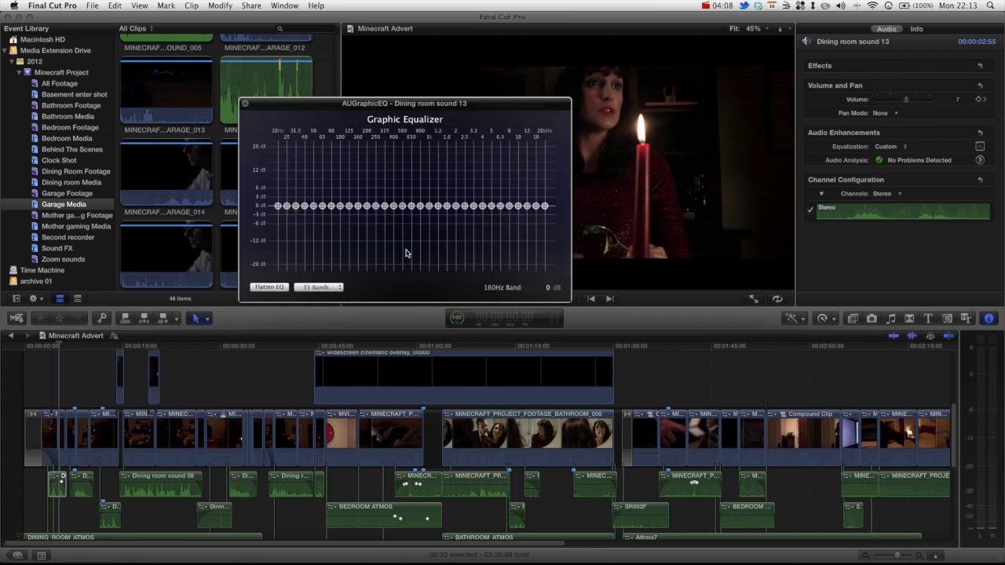
click(320, 288)
click(318, 295)
Step: Raise 16kHz to about +6 dB, 8kHz slightly, and 32Hz to about 8.4 dB
click(547, 207)
drag(547, 206, 487, 202)
click(486, 206)
drag(275, 206, 336, 200)
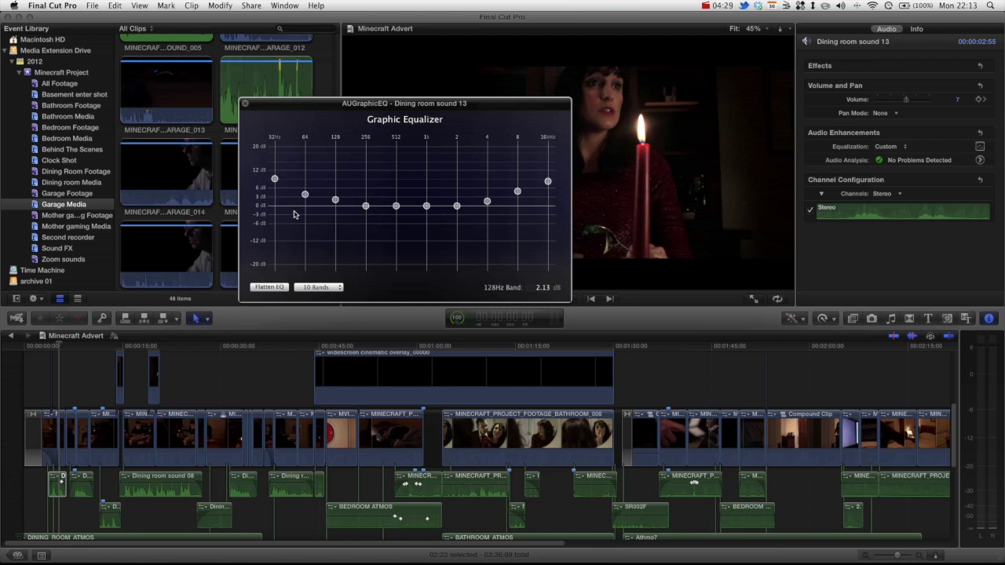
Step: Close the equalizer and play the equalized dialogue from 2:17
click(245, 103)
click(32, 354)
drag(32, 353, 42, 350)
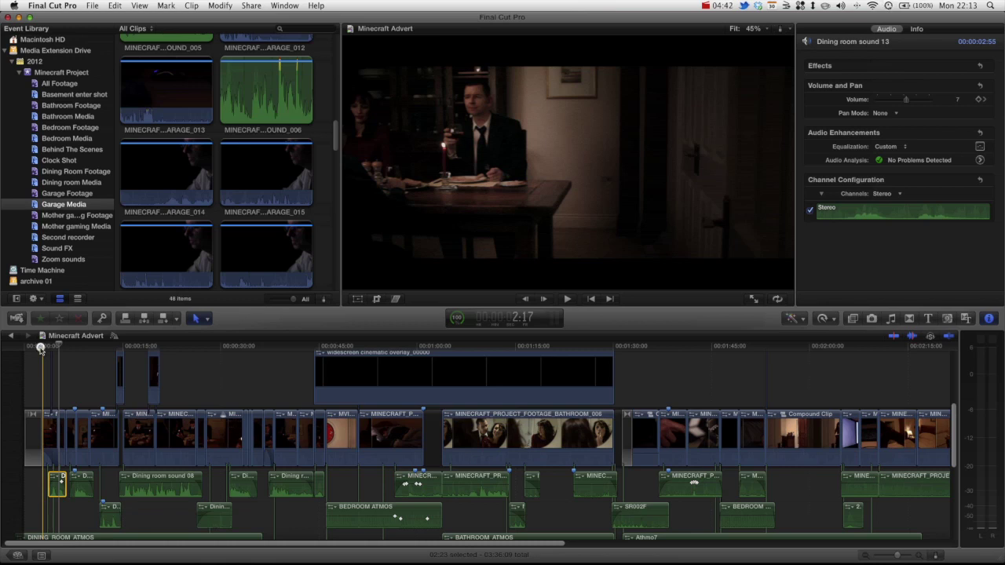
key(XF86AudioRaiseVolume)
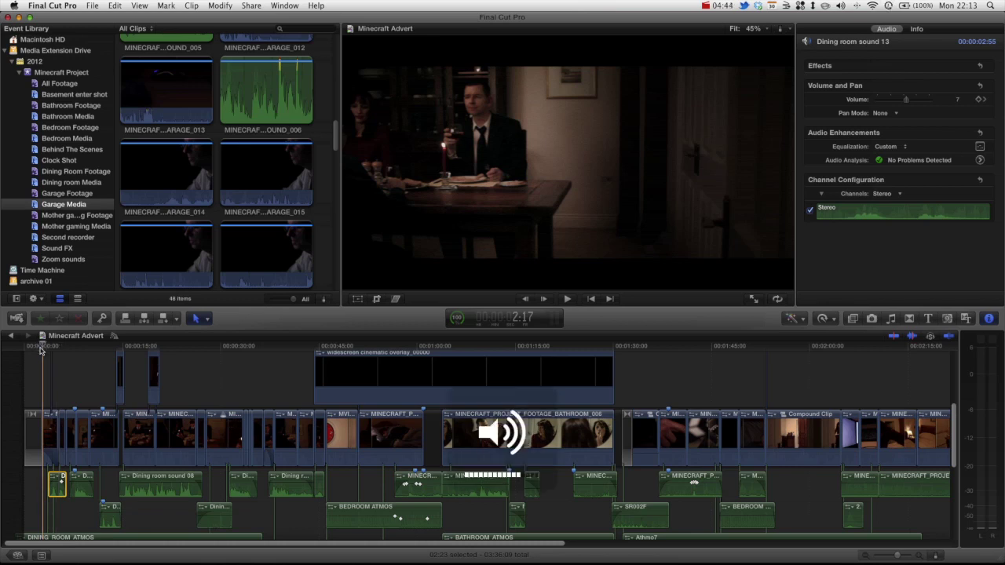
key(space)
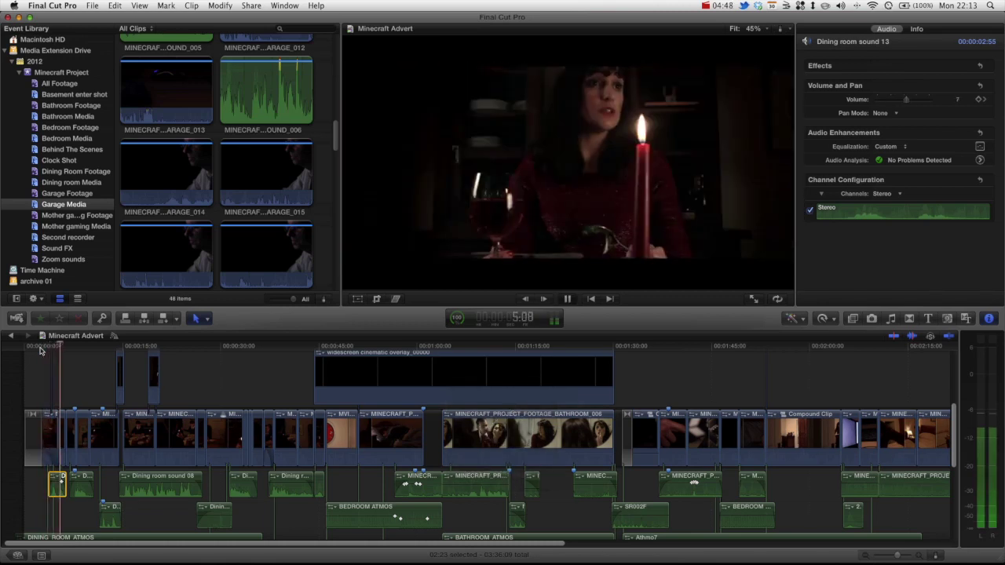
key(space)
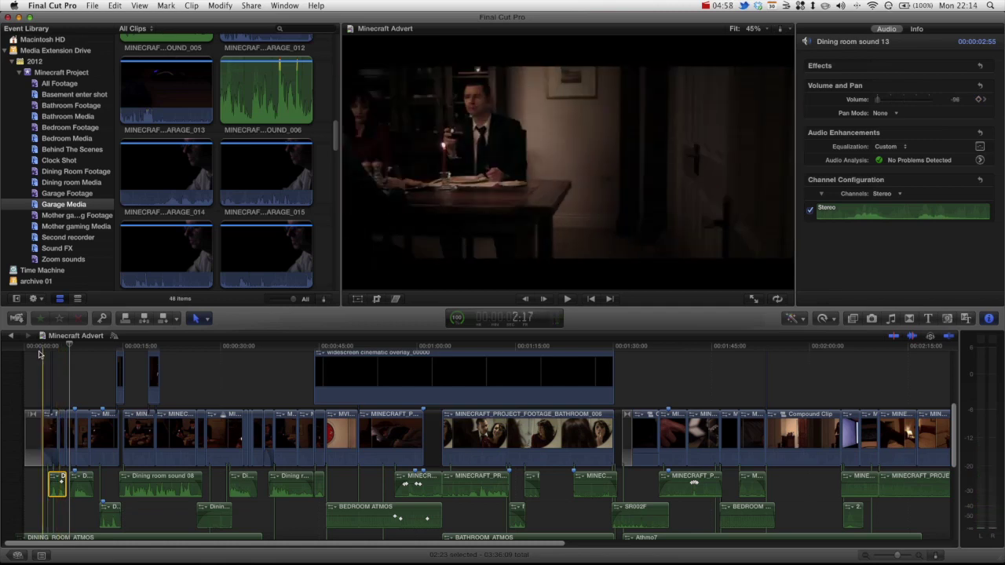
Step: Check the Equalization presets without changing Custom, then scroll through the Effects browser
click(886, 147)
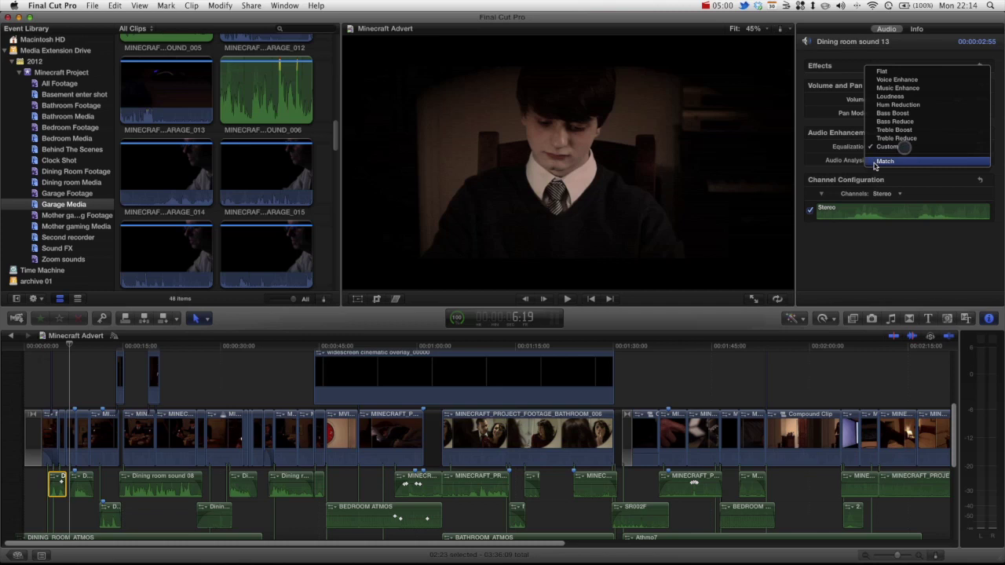
click(825, 153)
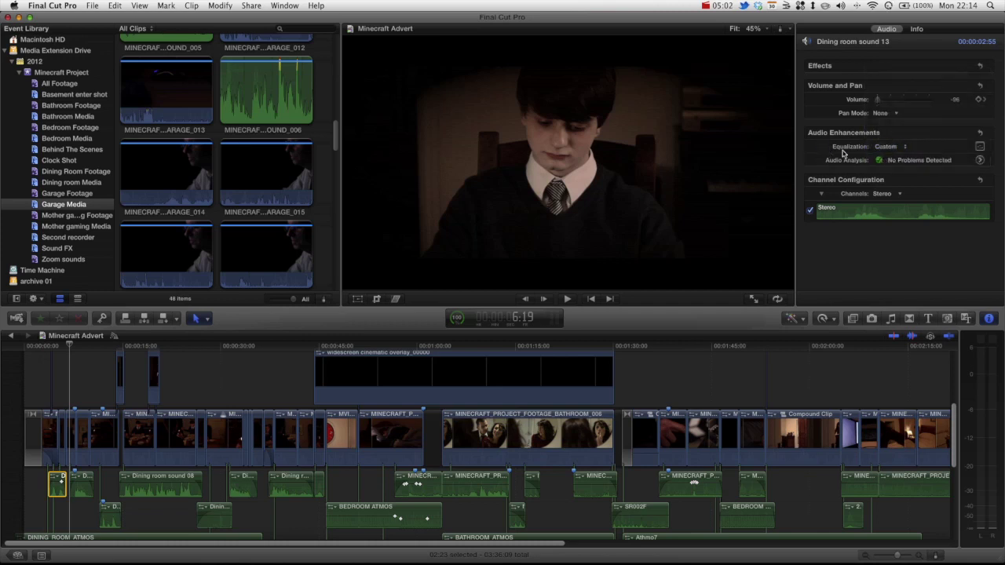
click(854, 318)
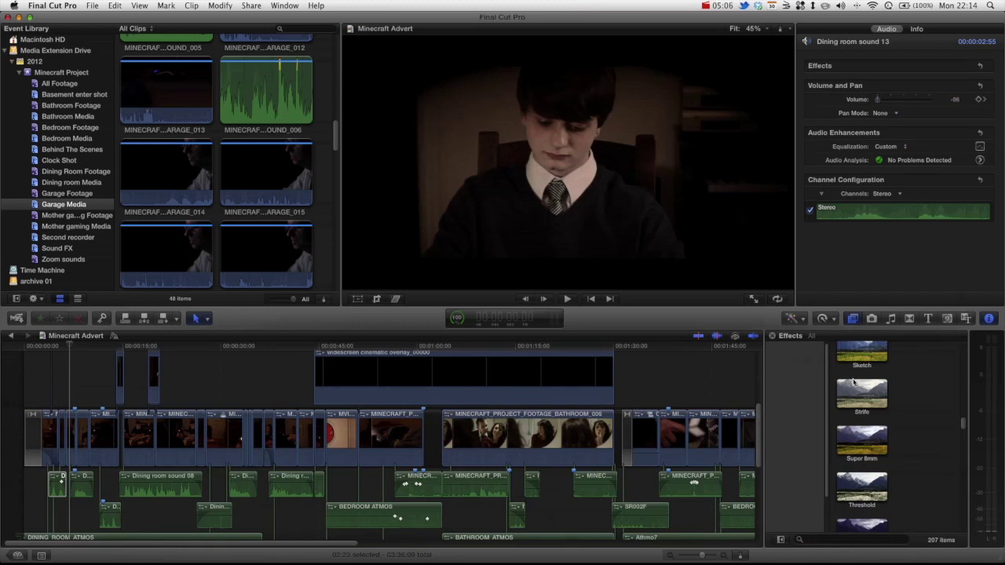
scroll(854, 382, up, 10)
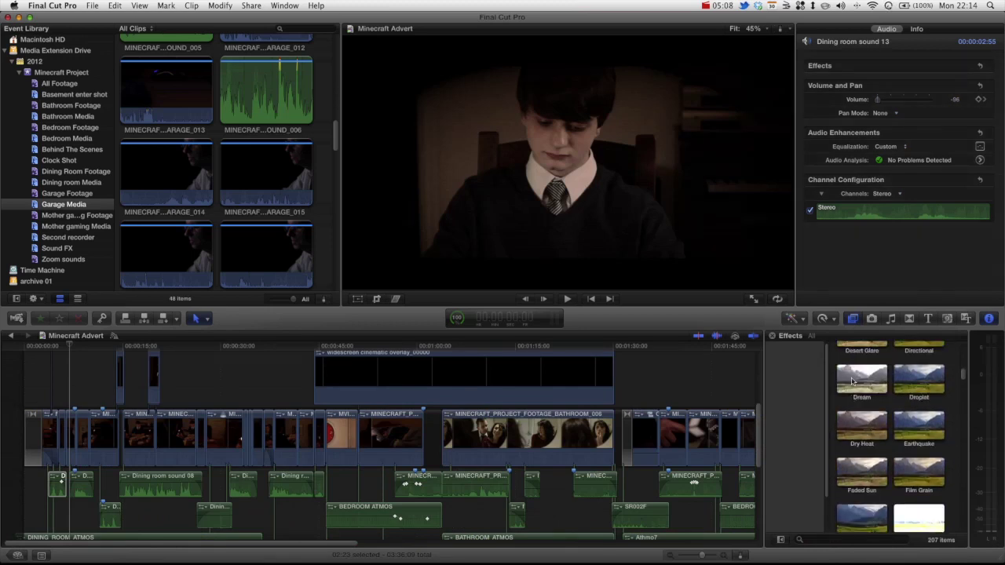
scroll(853, 382, up, 5)
scroll(826, 391, up, 5)
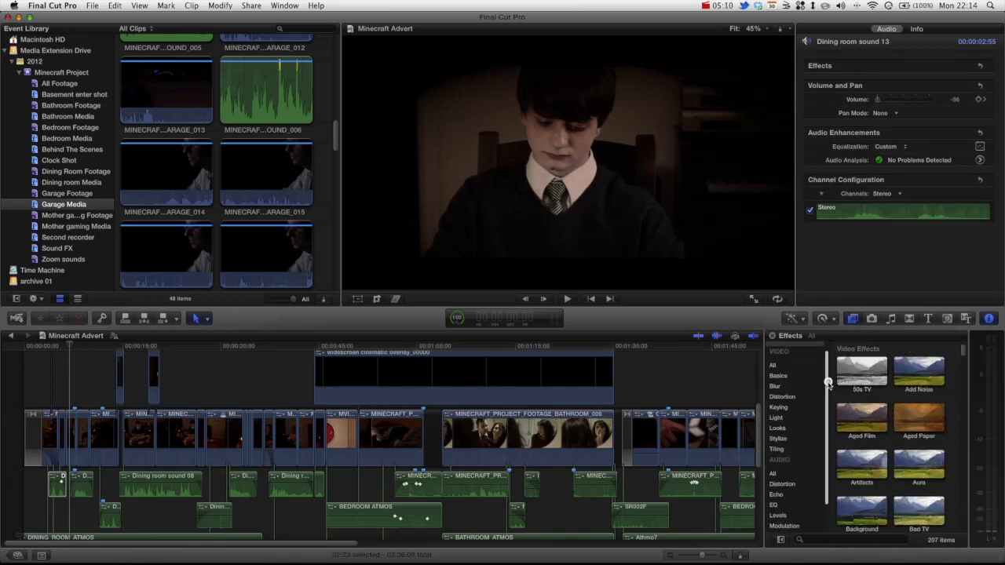
scroll(826, 391, down, 2)
Step: Show only audio effects, pick Brightness, and select the Dining room sound 13 clip
click(779, 444)
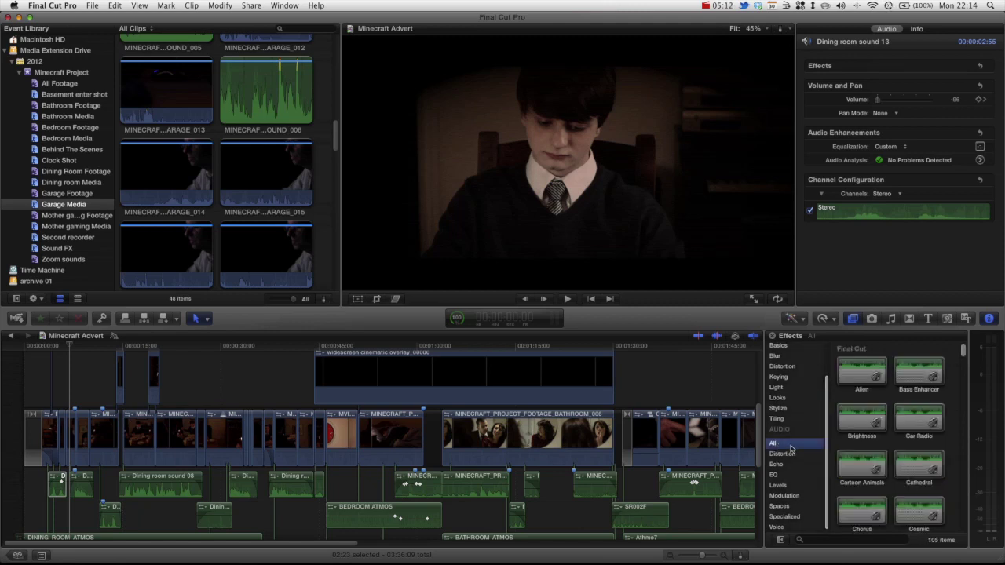
scroll(864, 428, down, 10)
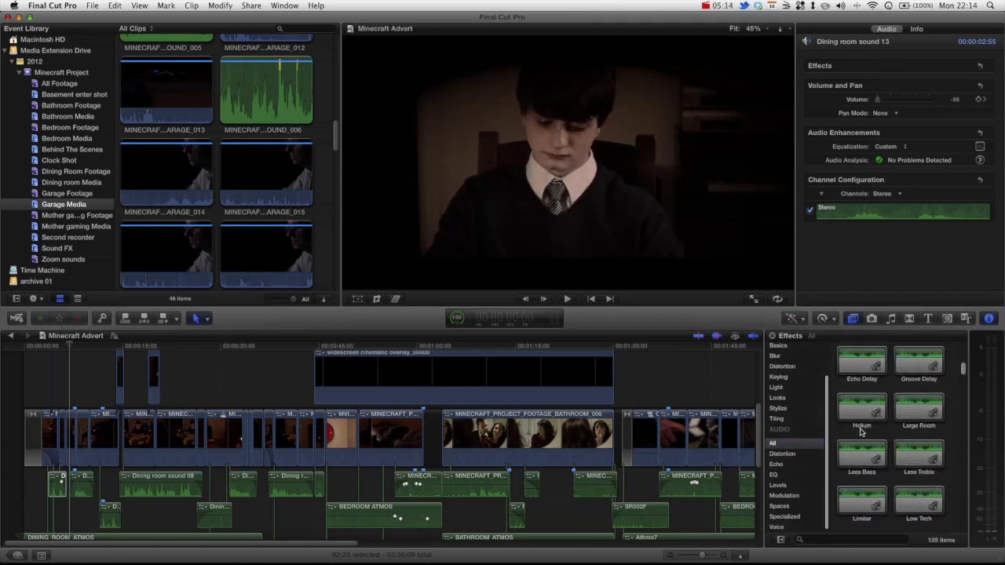
scroll(862, 433, down, 1)
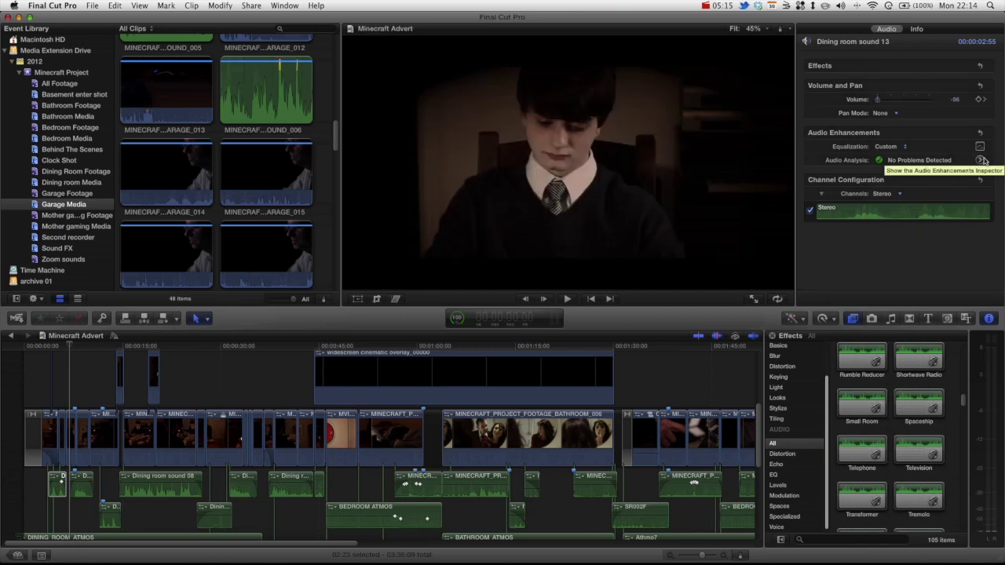
scroll(903, 440, up, 10)
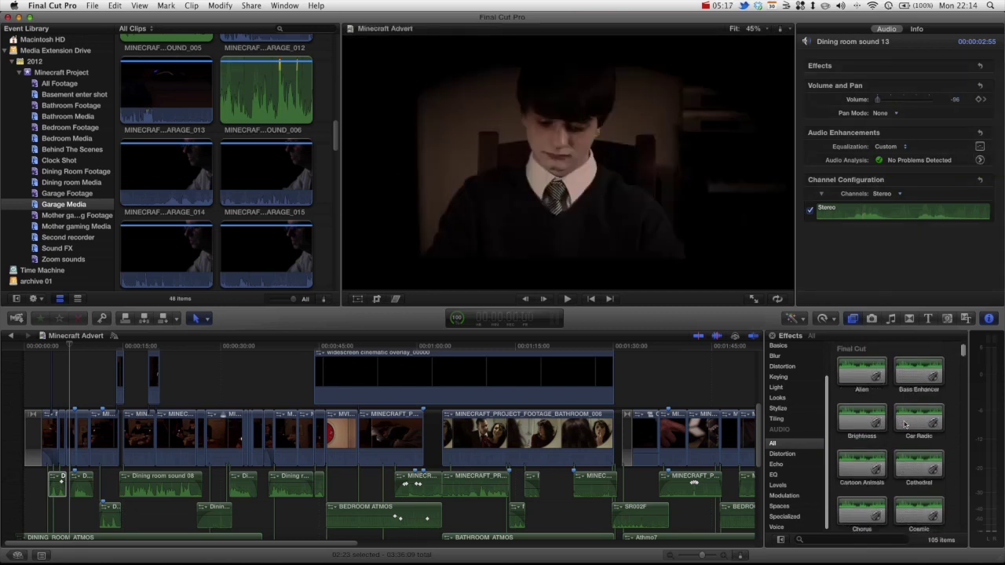
click(878, 420)
click(58, 483)
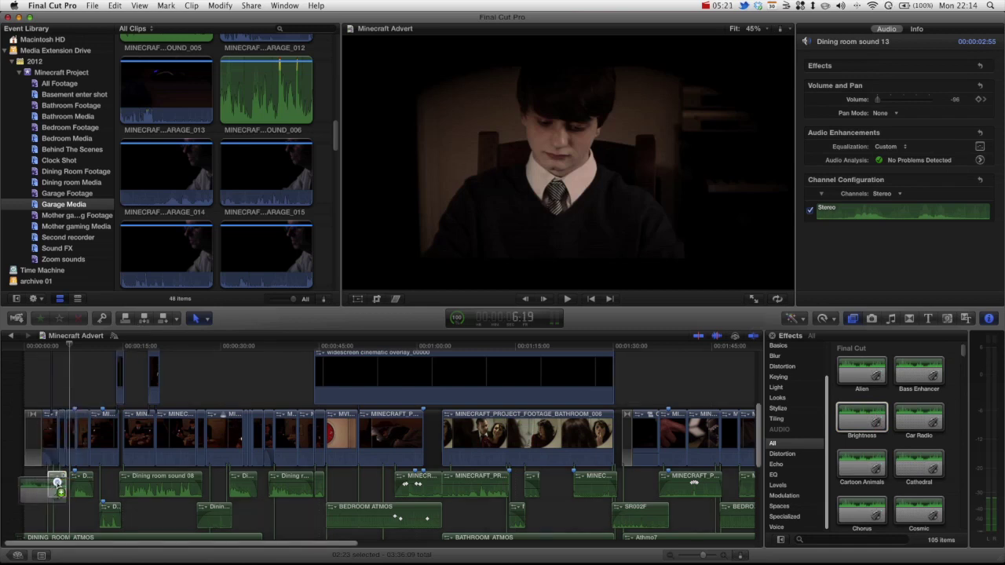
Step: Apply Brightness to Dining room sound 13, undo the volume change, and view its Fat EQ
drag(877, 99, 907, 111)
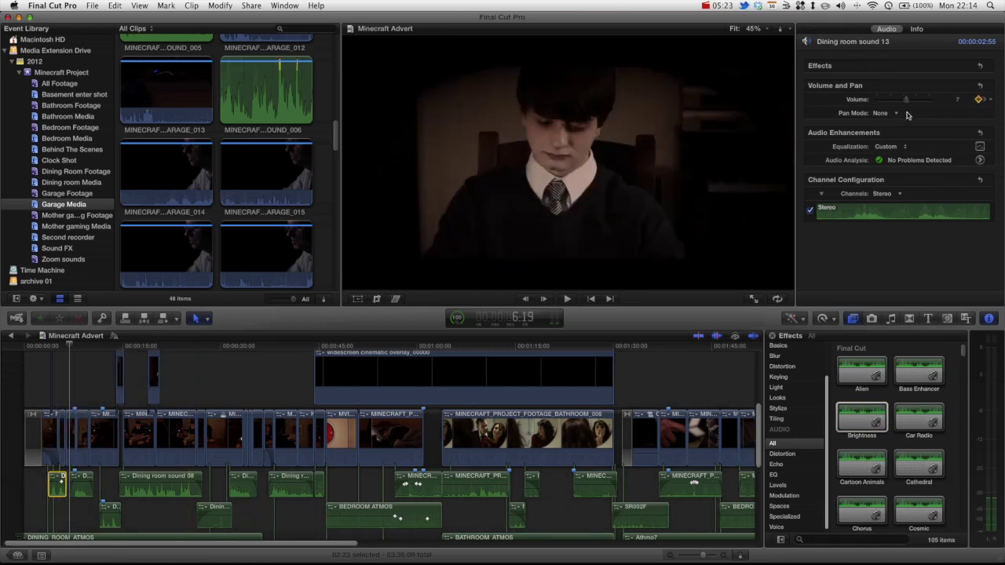
key(super+z)
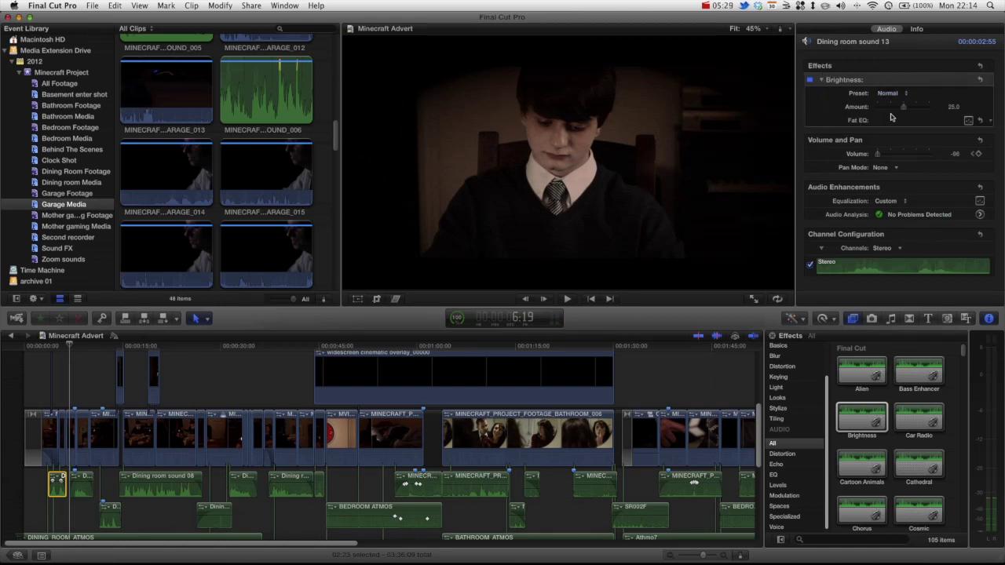
click(970, 122)
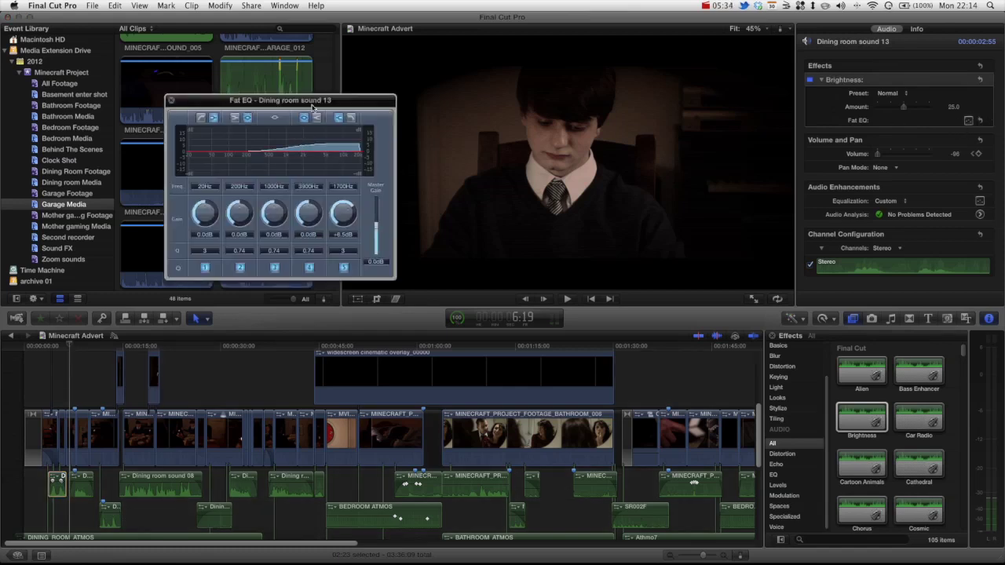
drag(309, 98, 359, 118)
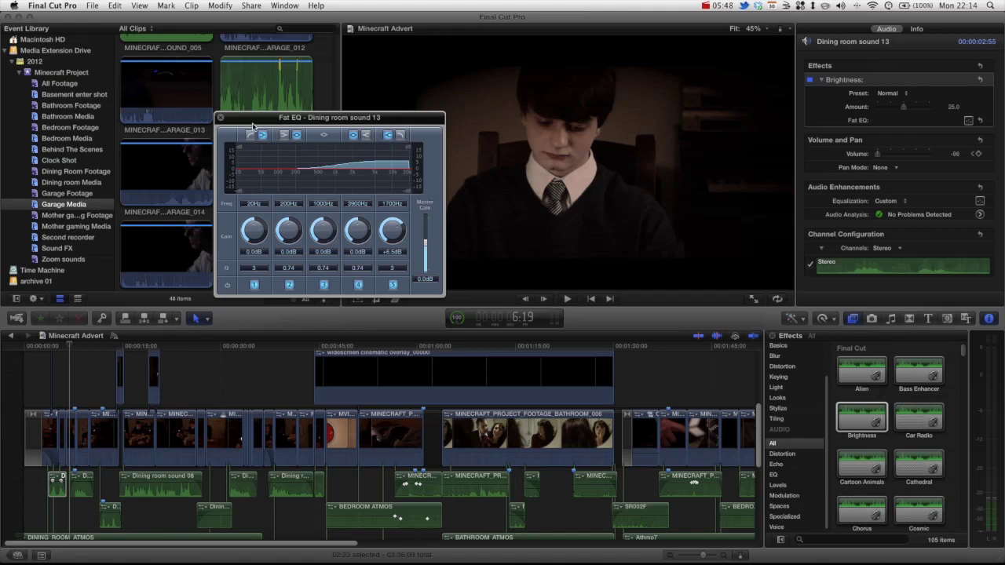
Step: Close the Fat EQ window and disable the Brightness effect
click(221, 119)
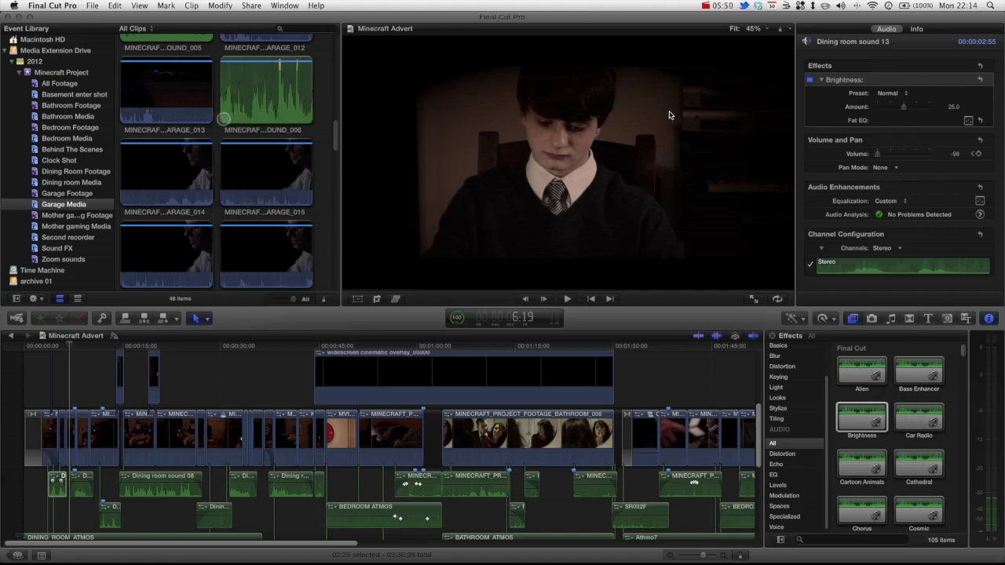
click(812, 80)
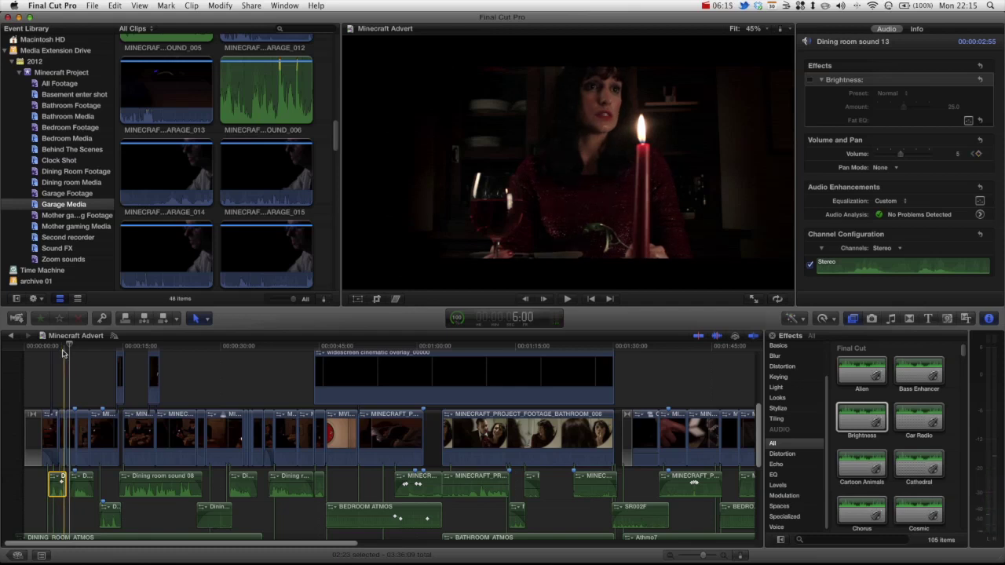
Step: Raise the computer's system playback volume
key(XF86AudioRaiseVolume)
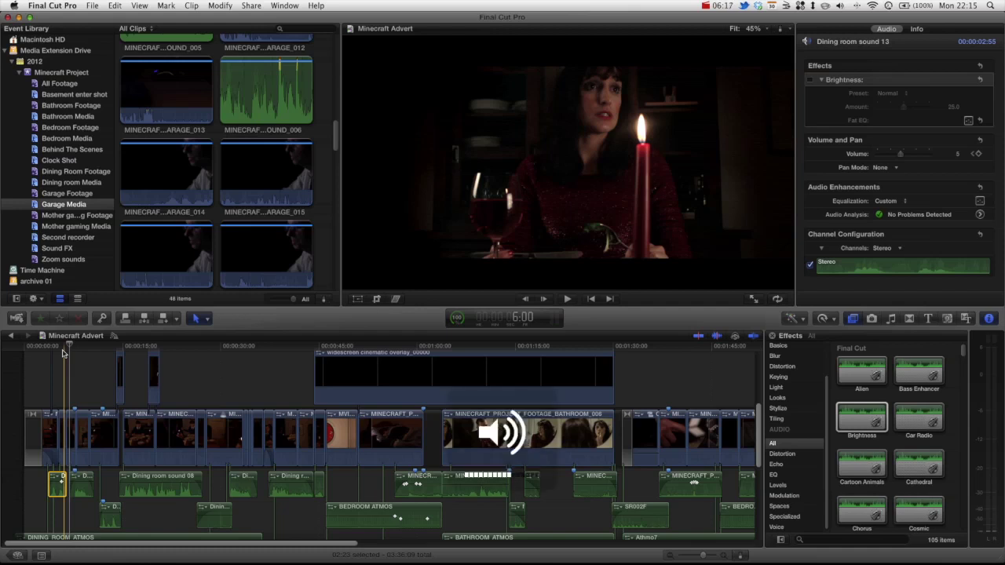